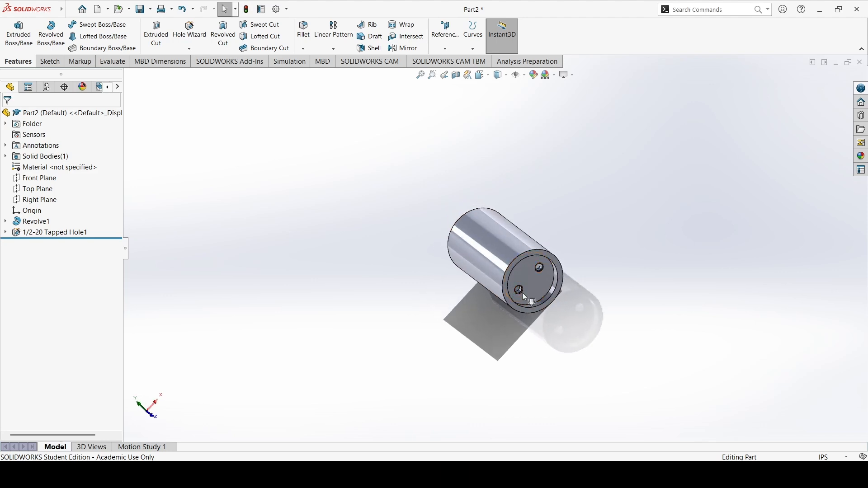
{"action": "middle_click_drag", "start_coordinate": [483, 263], "coordinate": [354, 222]}
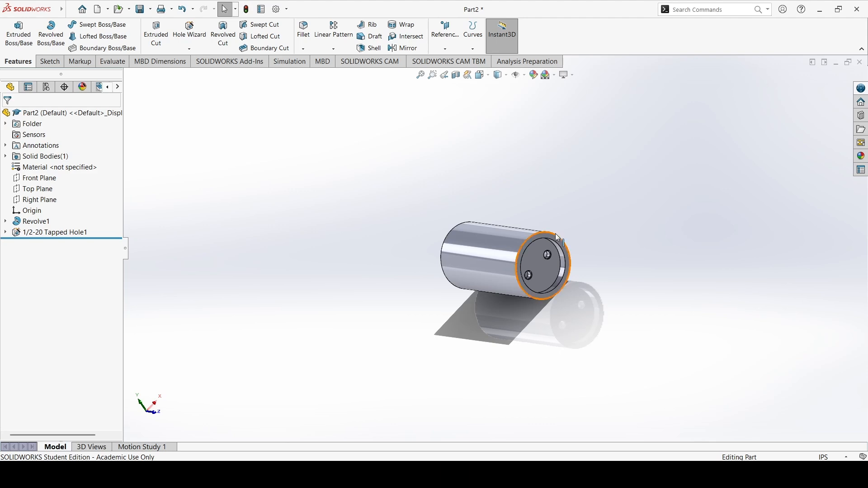
{"action": "middle_click_drag", "start_coordinate": [571, 244], "coordinate": [588, 249]}
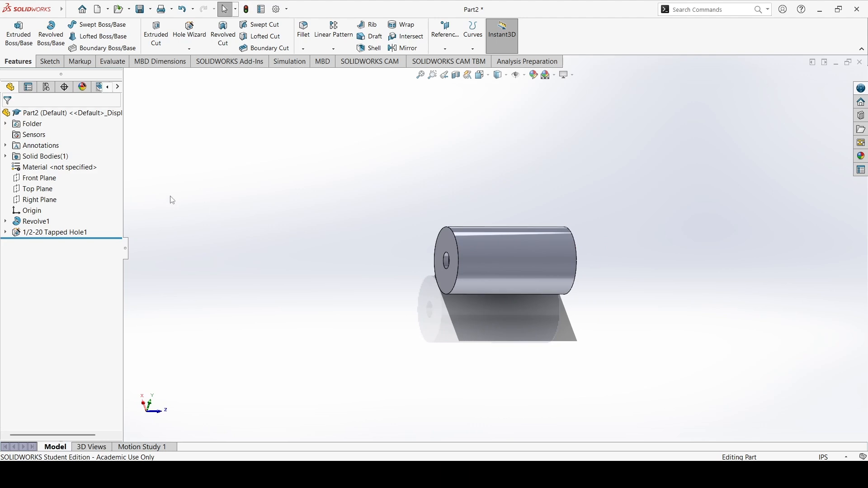
{"action": "left_click", "coordinate": [62, 169]}
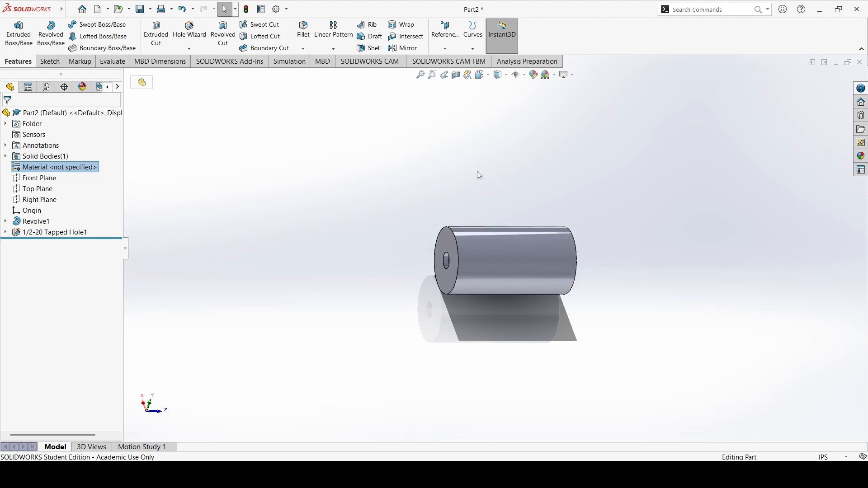
Review the file formats offered when saving the part, keep SOLIDWORKS Part (*.prt;*.sldprt), and cancel without saving.
{"action": "left_click", "coordinate": [151, 10]}
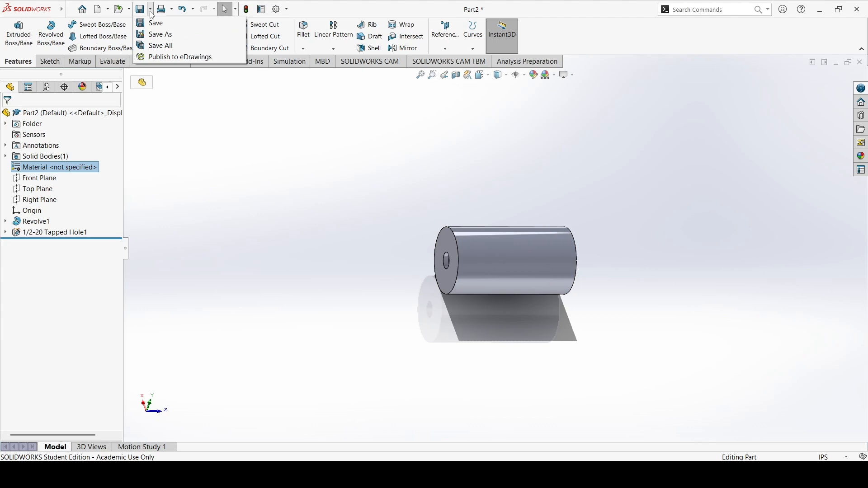
{"action": "left_click", "coordinate": [161, 25]}
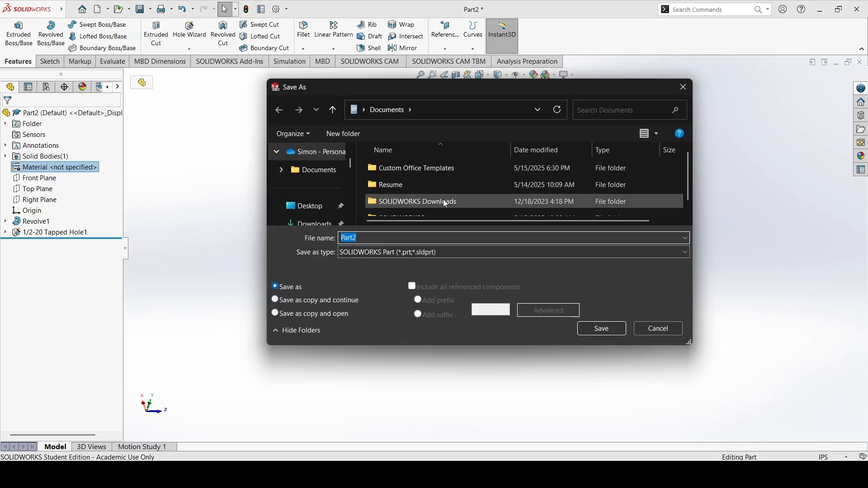
{"action": "left_click", "coordinate": [414, 253]}
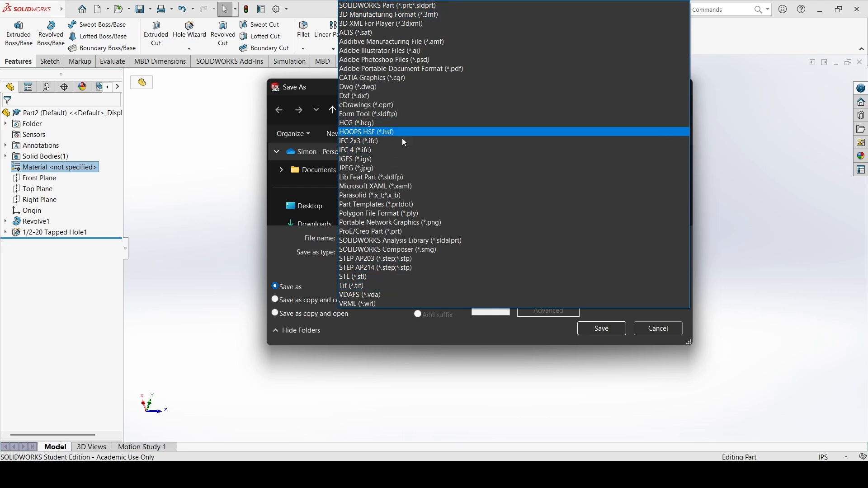
{"action": "left_click", "coordinate": [369, 6]}
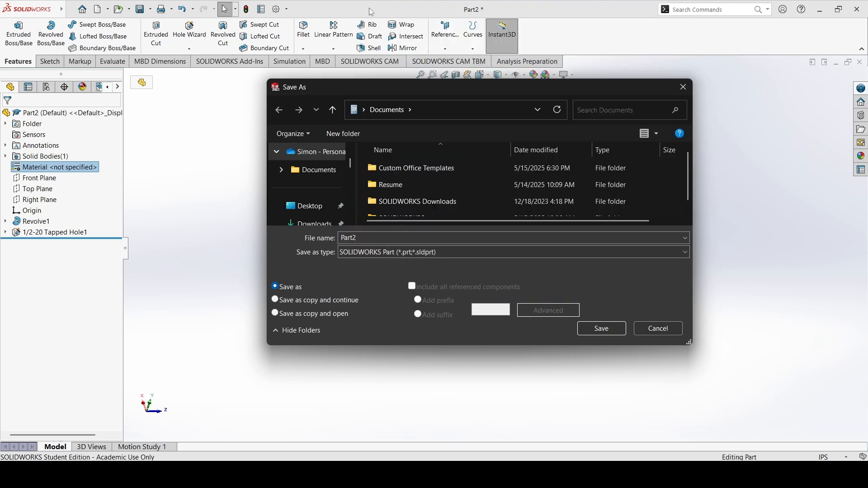
{"action": "left_click", "coordinate": [659, 333]}
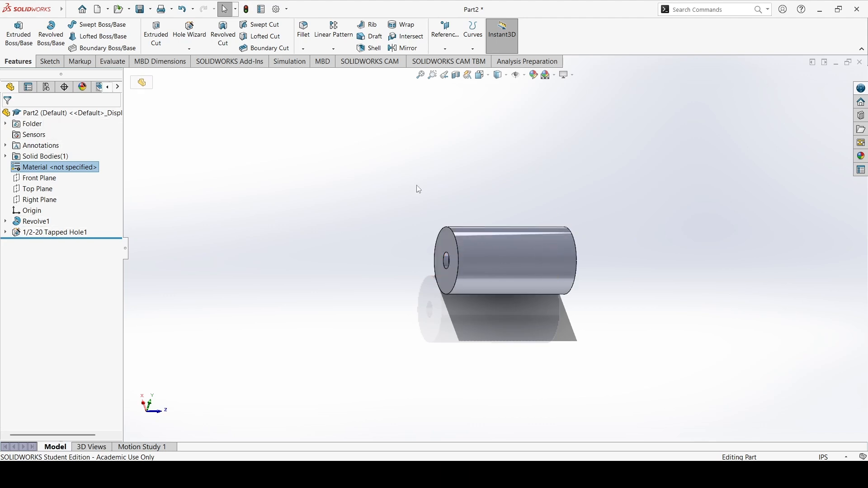
{"action": "middle_click_drag", "start_coordinate": [305, 209], "coordinate": [367, 241]}
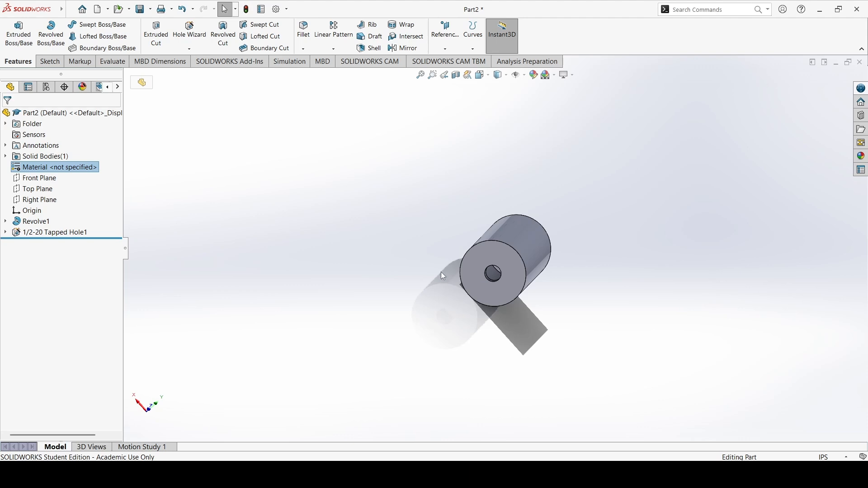
{"action": "left_click", "coordinate": [36, 226]}
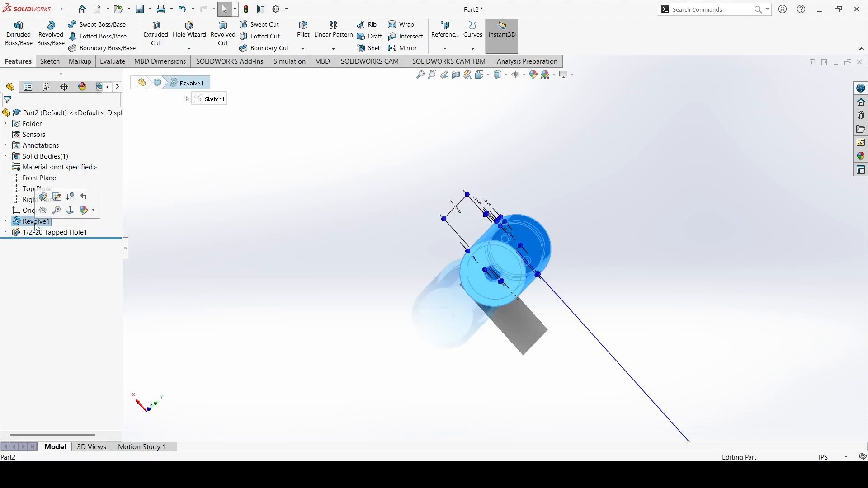
{"action": "left_click", "coordinate": [321, 240]}
{"action": "middle_click_drag", "start_coordinate": [338, 243], "coordinate": [352, 272]}
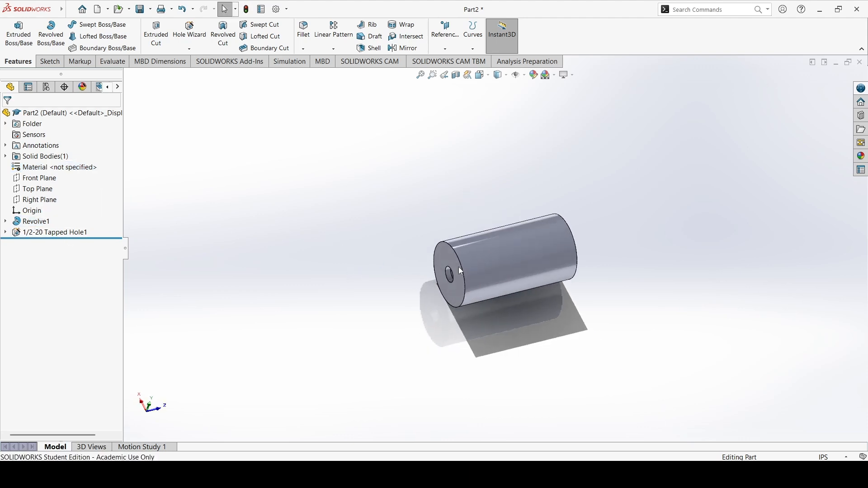
{"action": "middle_click_drag", "start_coordinate": [483, 256], "coordinate": [488, 277]}
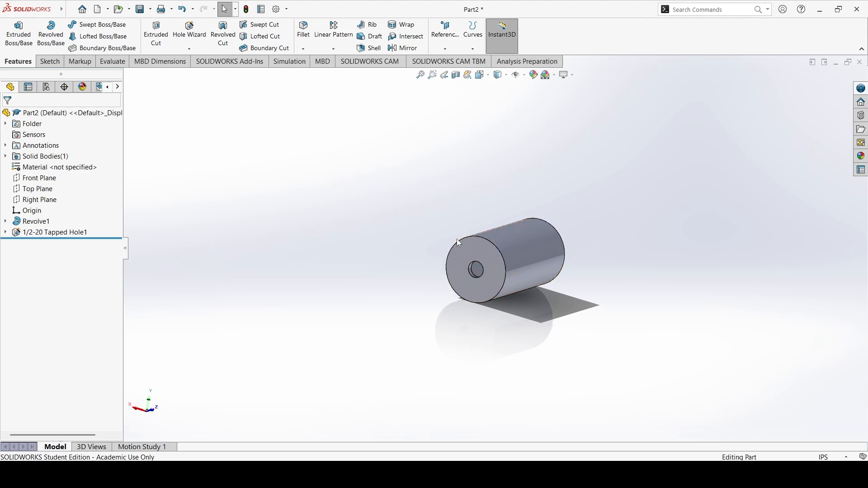
Examine the export formats in Save As down to STEP AP214, STL and VRML, and cancel without saving.
{"action": "left_click", "coordinate": [150, 10]}
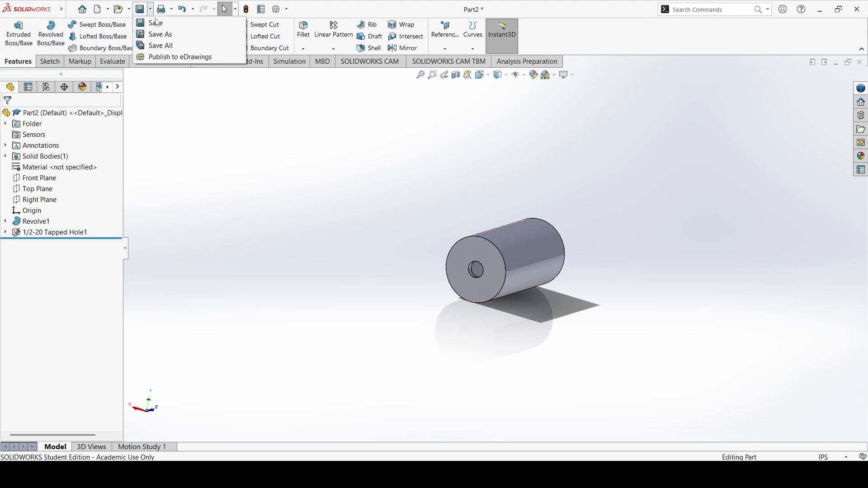
{"action": "left_click", "coordinate": [159, 32]}
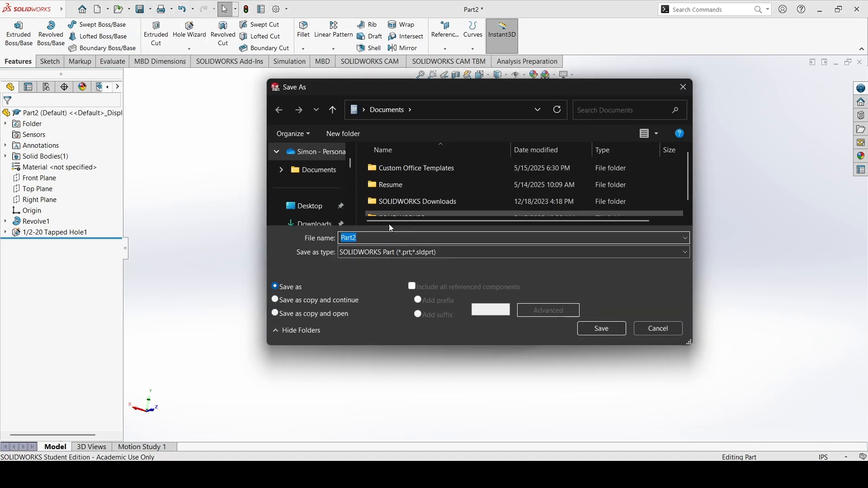
{"action": "left_click", "coordinate": [409, 253]}
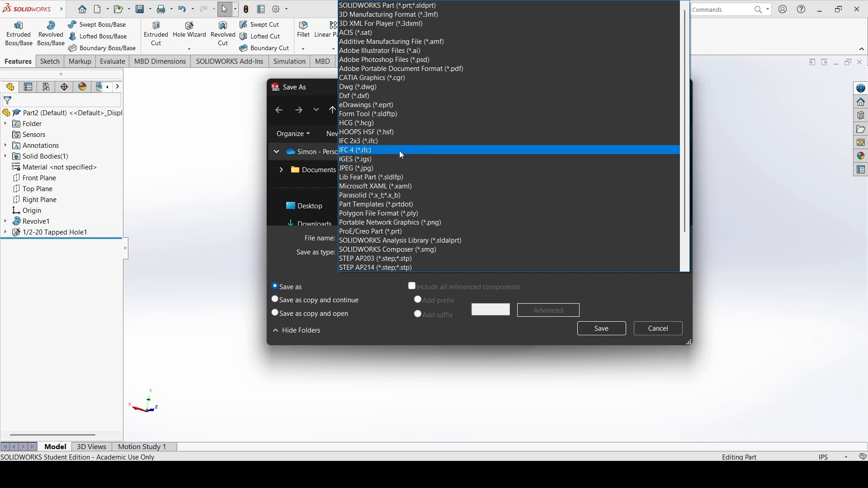
{"action": "scroll", "coordinate": [399, 150], "scroll_direction": "down", "scroll_amount": 2}
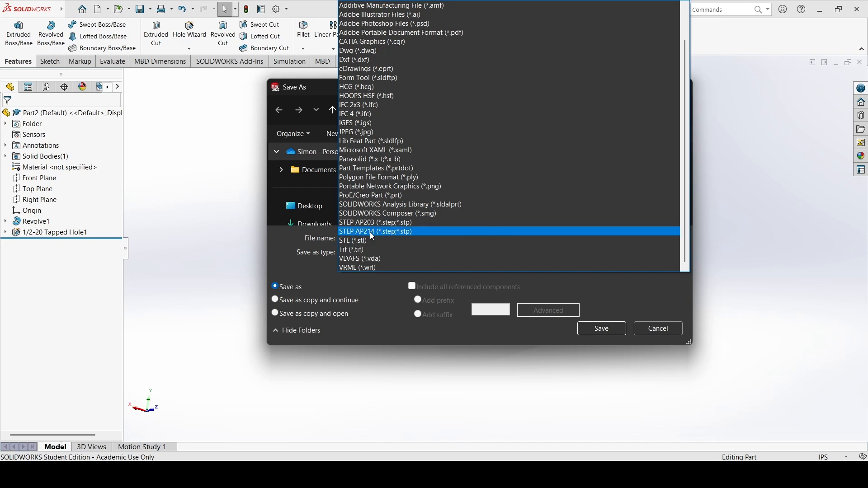
{"action": "left_click", "coordinate": [647, 332]}
{"action": "left_click", "coordinate": [646, 330]}
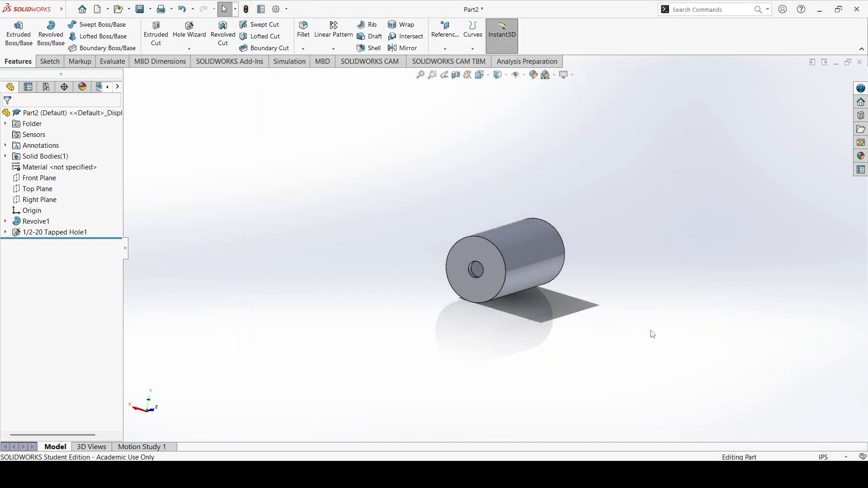
Examine the cylindrical part from several angles and highlight its 1/2-20 tapped hole feature.
{"action": "middle_click_drag", "start_coordinate": [676, 248], "coordinate": [483, 267]}
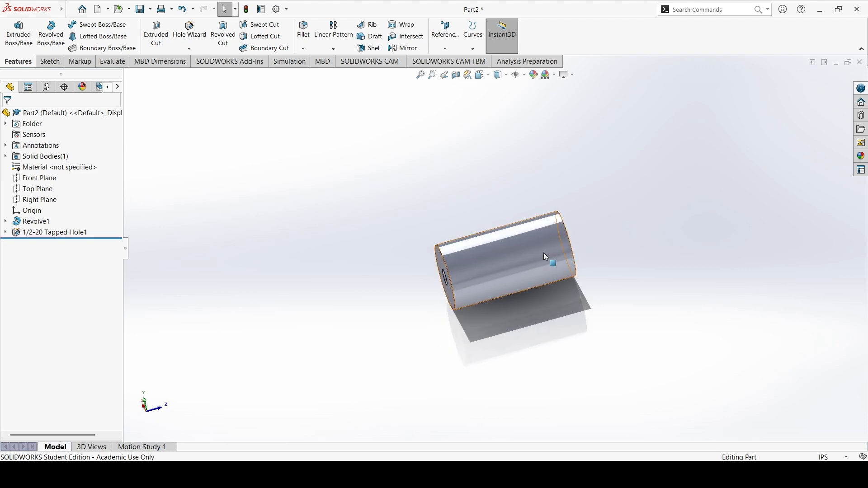
{"action": "middle_click_drag", "start_coordinate": [481, 238], "coordinate": [605, 228]}
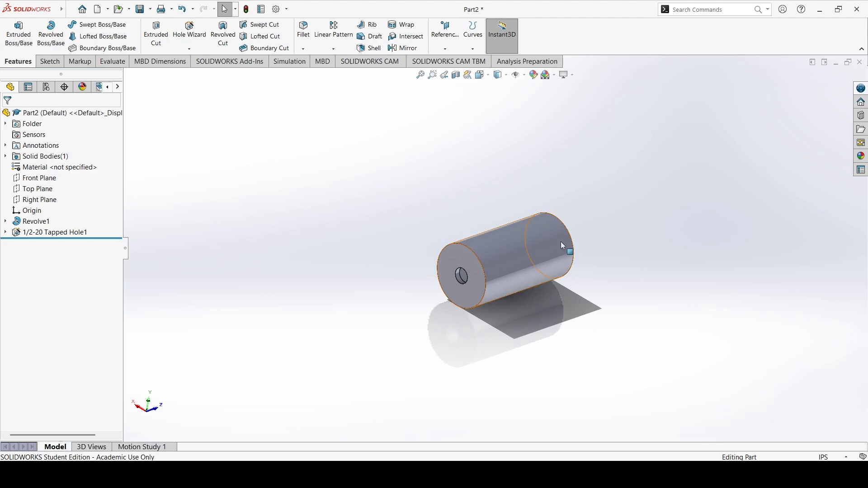
{"action": "left_click", "coordinate": [50, 233]}
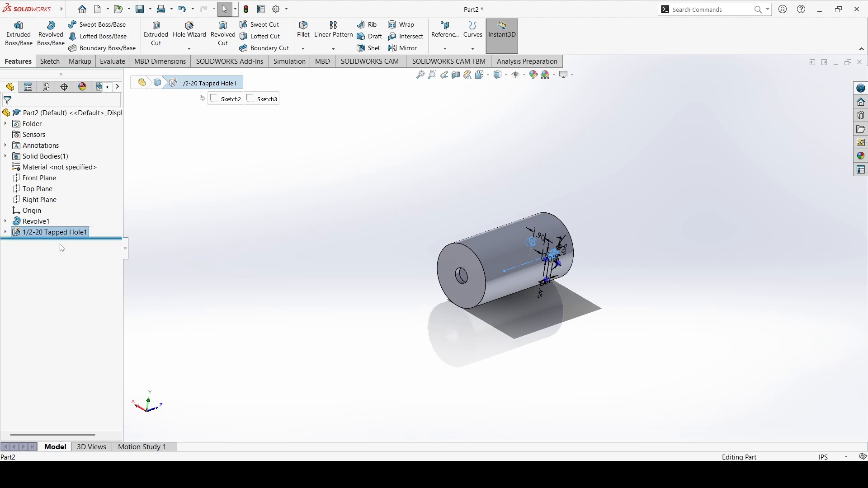
{"action": "left_click", "coordinate": [394, 231]}
{"action": "middle_click_drag", "start_coordinate": [499, 224], "coordinate": [508, 252]}
{"action": "scroll", "coordinate": [508, 252], "scroll_direction": "down", "scroll_amount": 2}
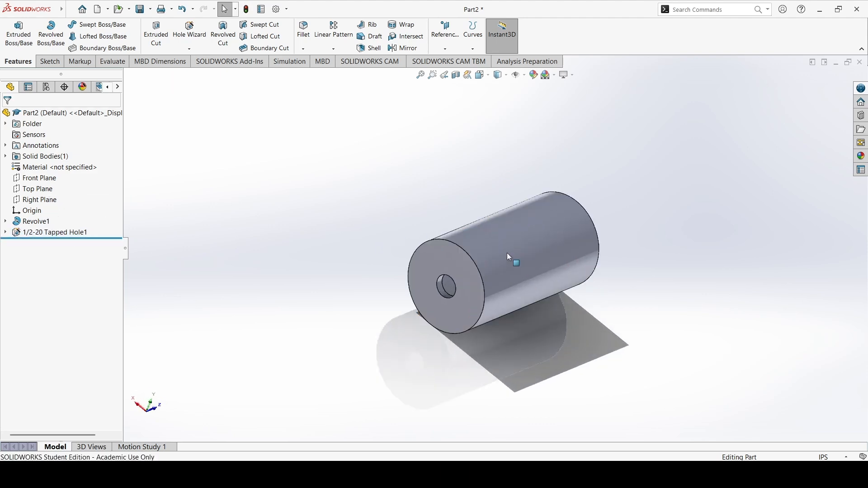
{"action": "scroll", "coordinate": [508, 249], "scroll_direction": "down", "scroll_amount": 1}
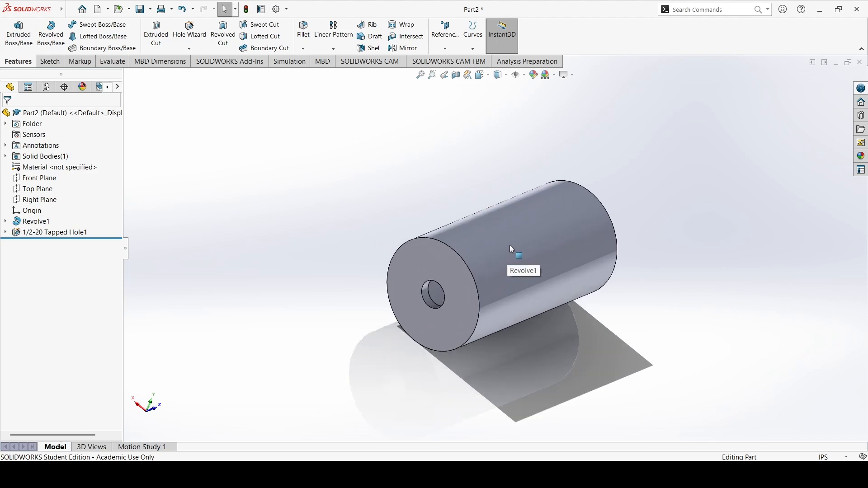
{"action": "middle_click_drag", "start_coordinate": [497, 243], "coordinate": [518, 211]}
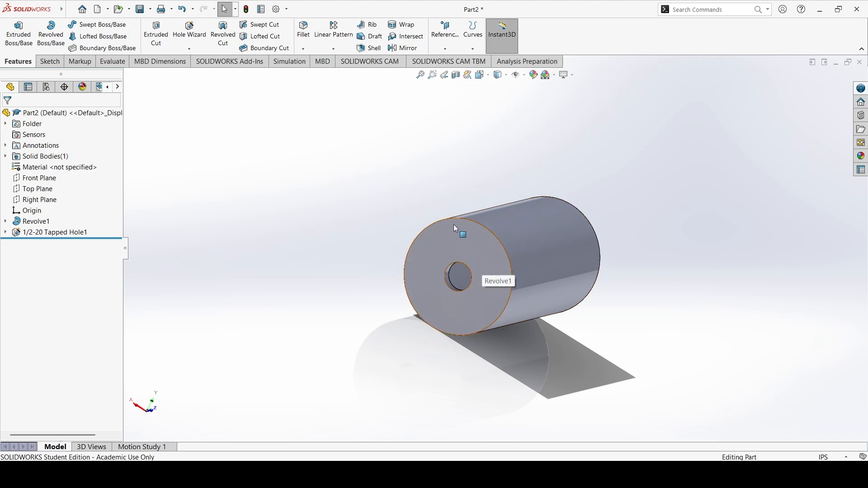
Look through the part's save file types once more, including Additive Manufacturing File (*.amf), and leave without saving.
{"action": "left_click", "coordinate": [151, 9]}
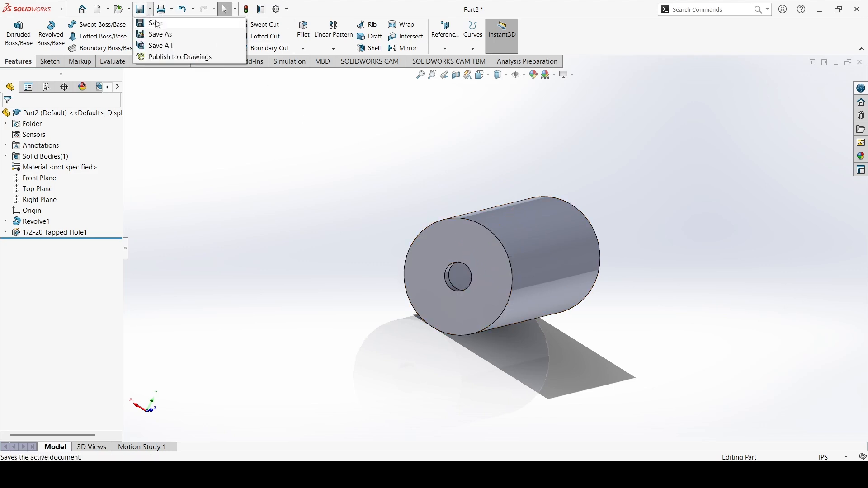
{"action": "left_click", "coordinate": [157, 24]}
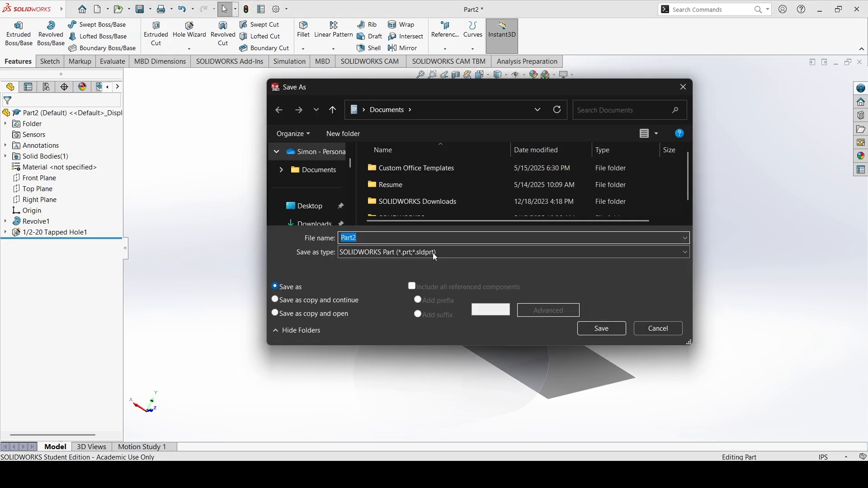
{"action": "left_click", "coordinate": [435, 256]}
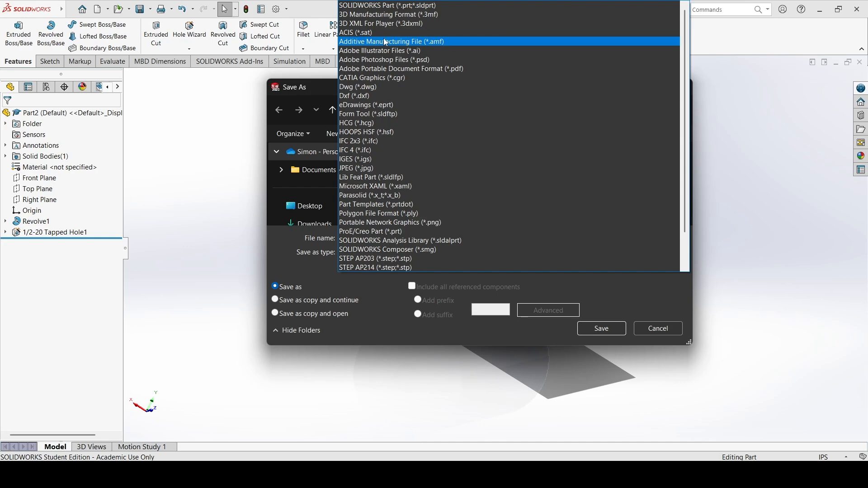
{"action": "left_click", "coordinate": [644, 330]}
{"action": "left_click", "coordinate": [646, 326]}
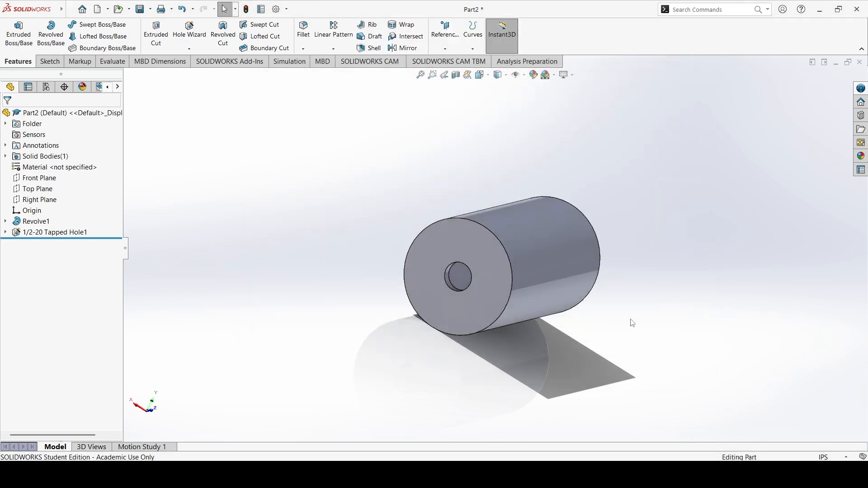
Select the flat recessed face containing the two tapped holes at the cylinder's open end.
{"action": "middle_click_drag", "start_coordinate": [633, 323], "coordinate": [489, 314]}
{"action": "left_click", "coordinate": [543, 284]}
{"action": "right_click", "coordinate": [545, 286]}
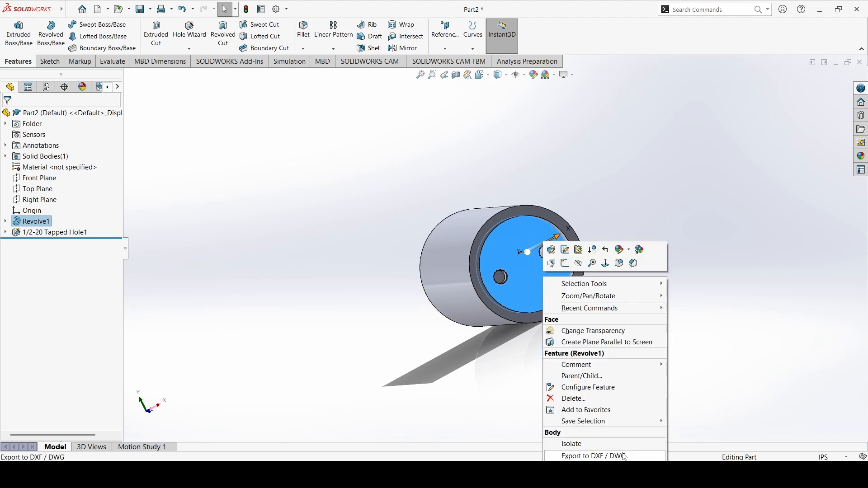
{"action": "left_click", "coordinate": [479, 338]}
{"action": "left_click", "coordinate": [532, 279]}
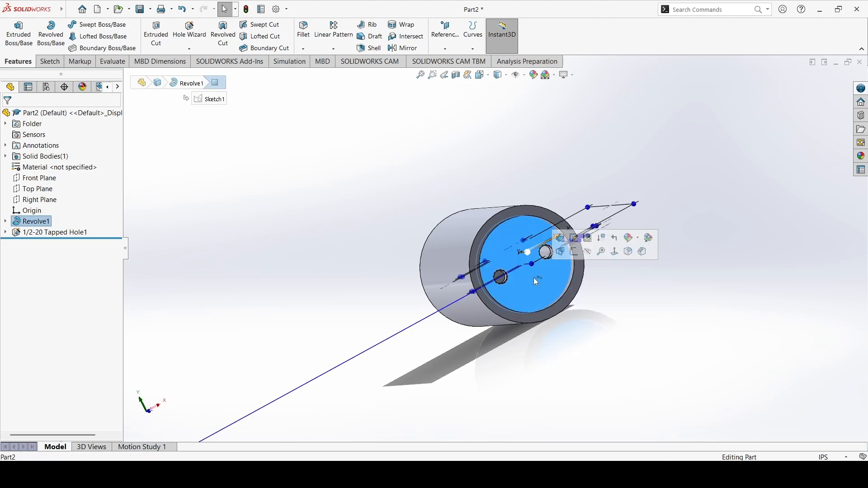
{"action": "middle_click_drag", "start_coordinate": [530, 277], "coordinate": [509, 259]}
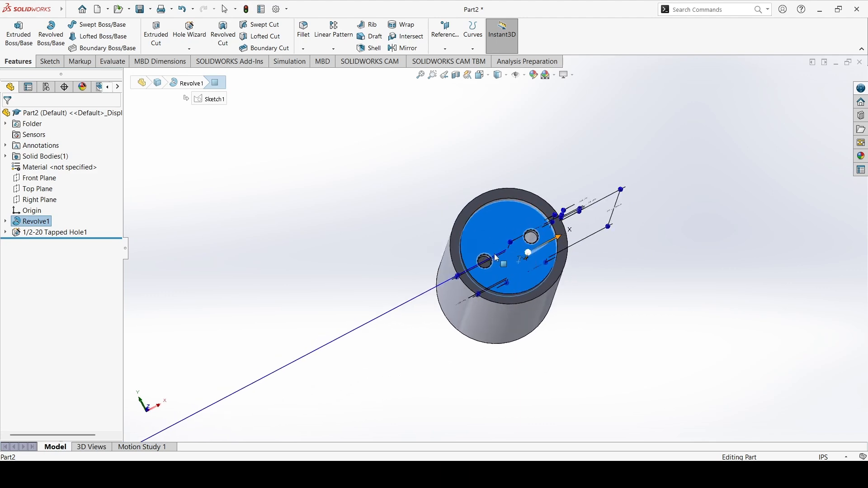
{"action": "right_click", "coordinate": [514, 271]}
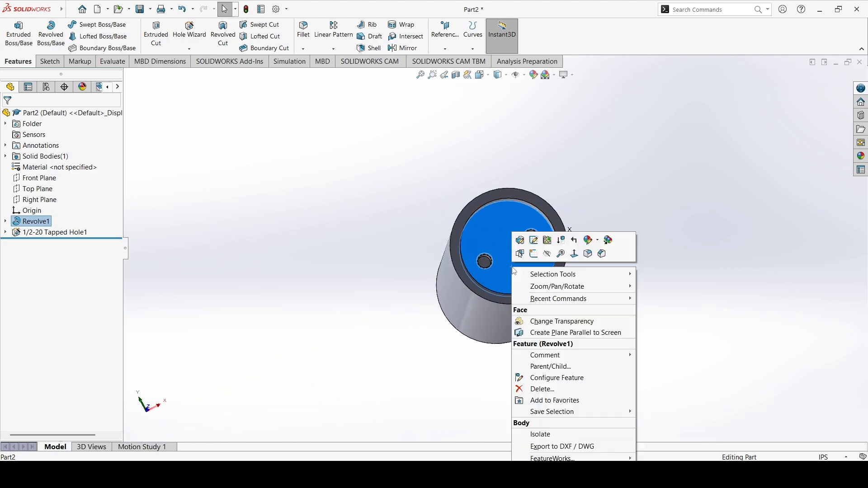
{"action": "left_click", "coordinate": [563, 434]}
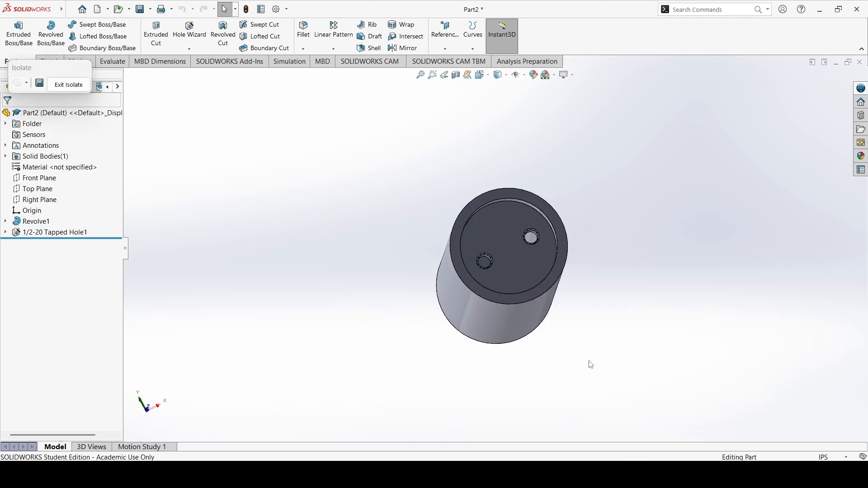
{"action": "left_click", "coordinate": [69, 84]}
Open Export to DXF / DWG from the recessed face to view its save options, cancel it, and clear the selection.
{"action": "right_click", "coordinate": [517, 268]}
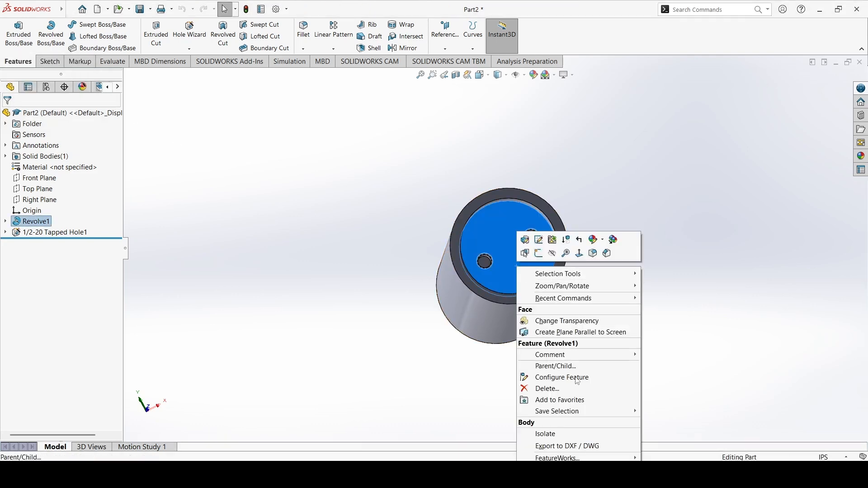
{"action": "left_click", "coordinate": [595, 449]}
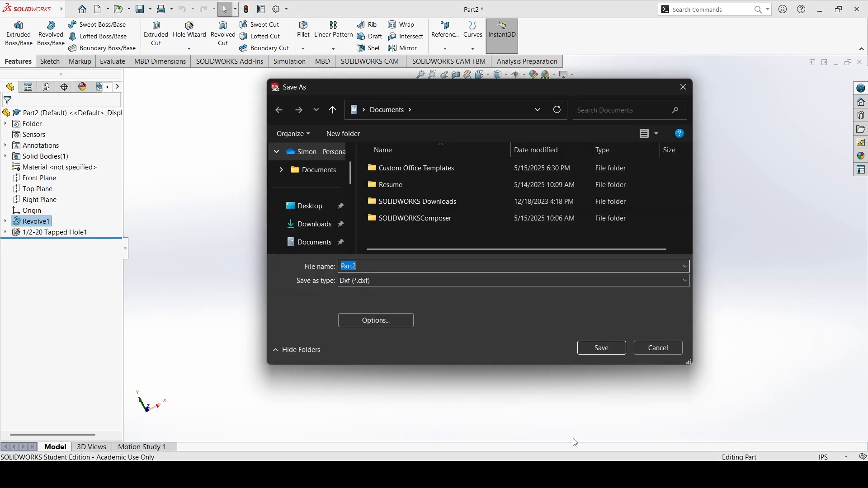
{"action": "left_click", "coordinate": [651, 349]}
{"action": "left_click", "coordinate": [682, 267]}
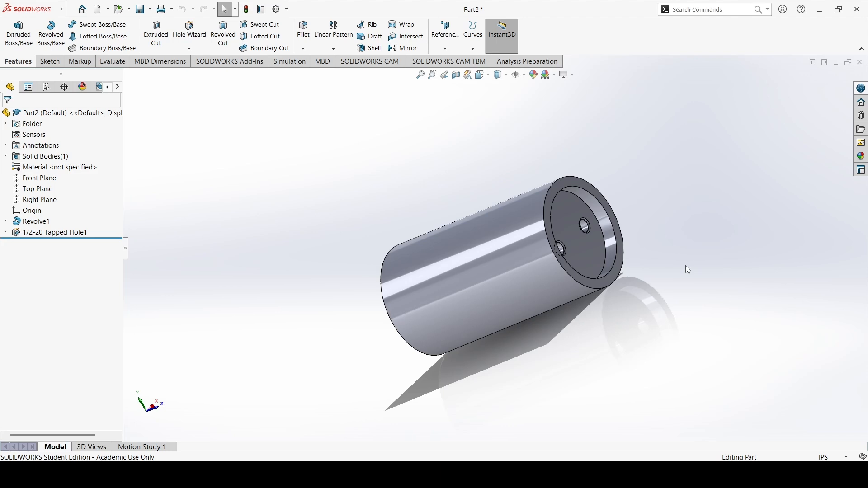
Open Save As for the part, review the available file types, and choose SOLIDWORKS Part (*.prt;*.sldprt).
{"action": "middle_click_drag", "start_coordinate": [533, 254], "coordinate": [517, 285]}
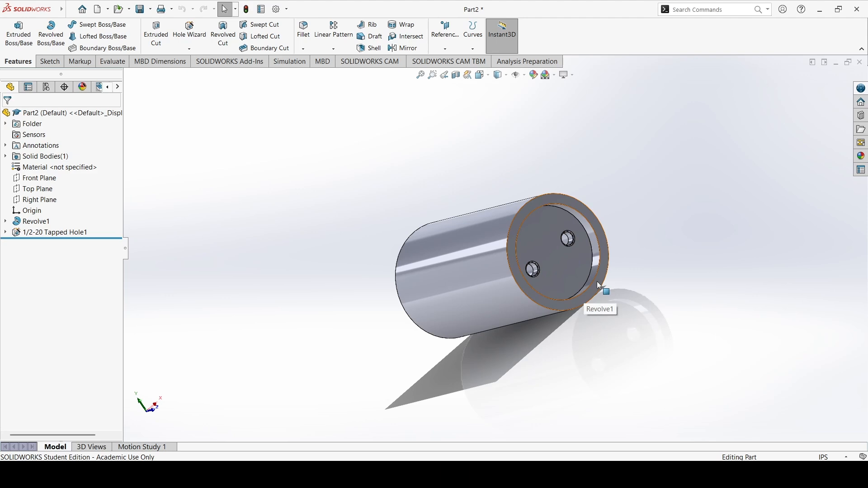
{"action": "middle_click_drag", "start_coordinate": [597, 282], "coordinate": [512, 257]}
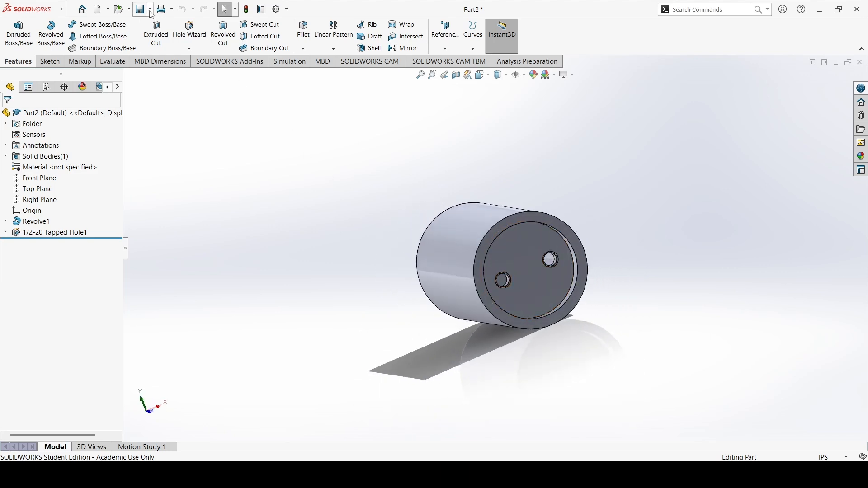
{"action": "mouse_move", "coordinate": [154, 18]}
{"action": "left_click", "coordinate": [168, 33]}
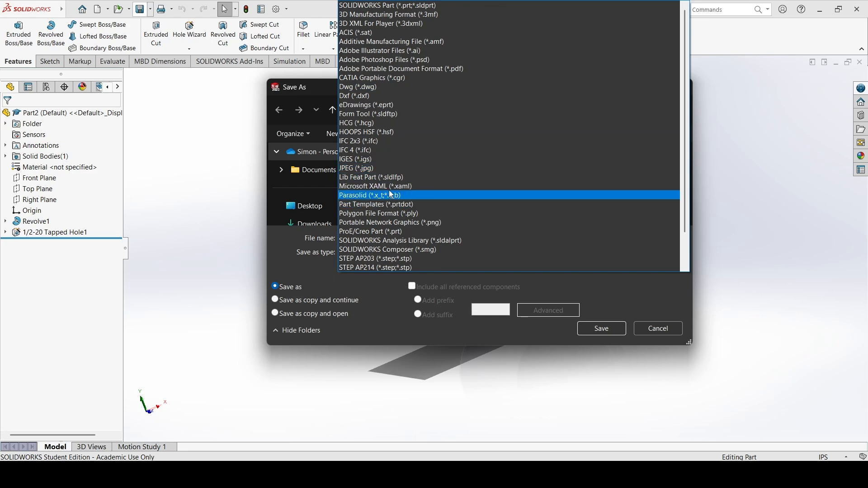
{"action": "left_click", "coordinate": [415, 6]}
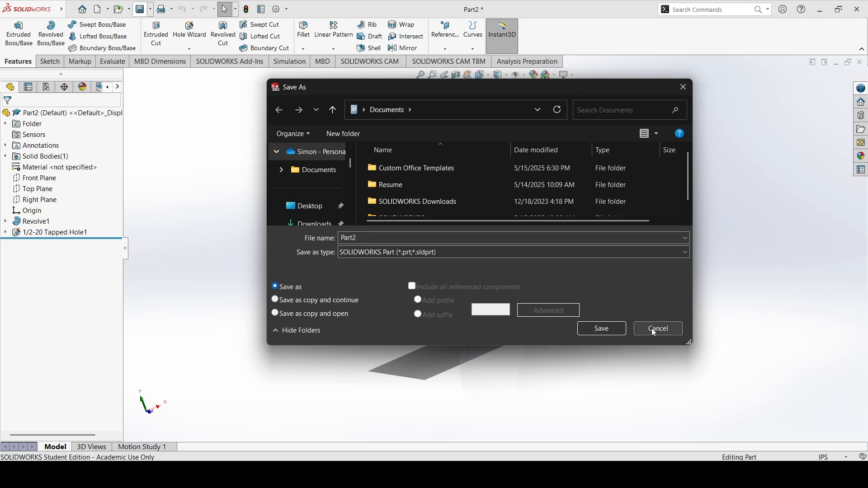
Move the Save As dialog off the part, select Save as copy and continue, and cancel without saving.
{"action": "left_click_drag", "start_coordinate": [559, 91], "coordinate": [353, 136]}
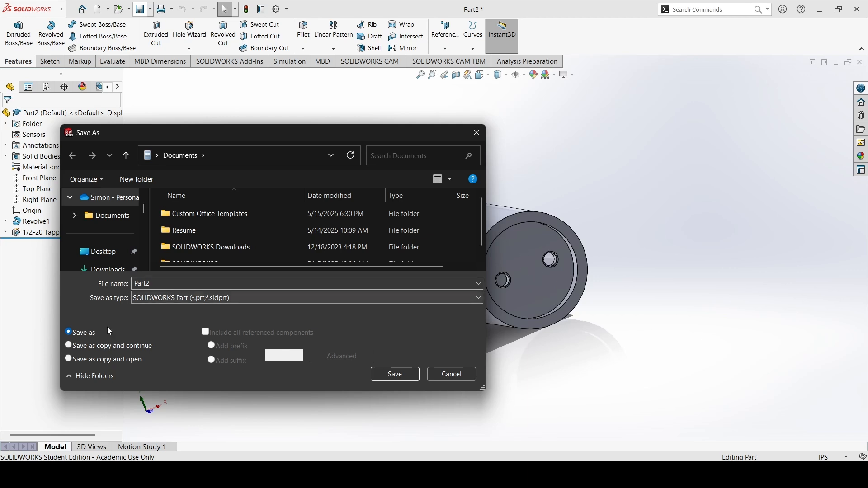
{"action": "left_click", "coordinate": [100, 346]}
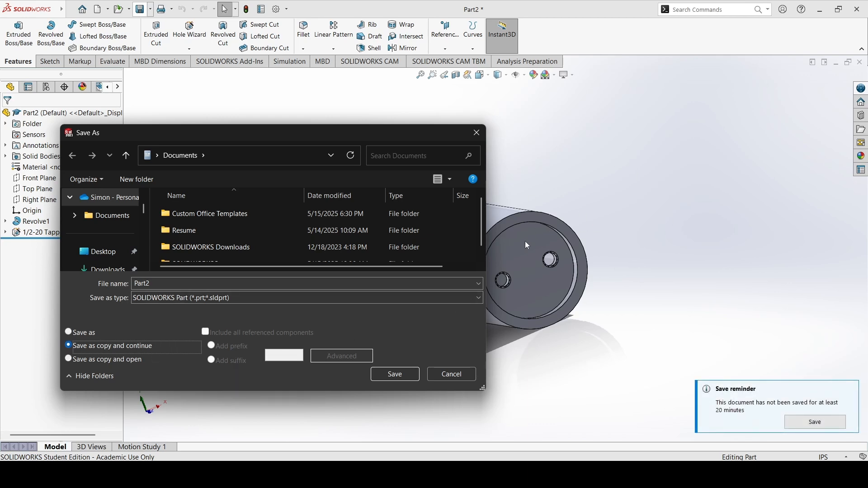
{"action": "left_click", "coordinate": [436, 373]}
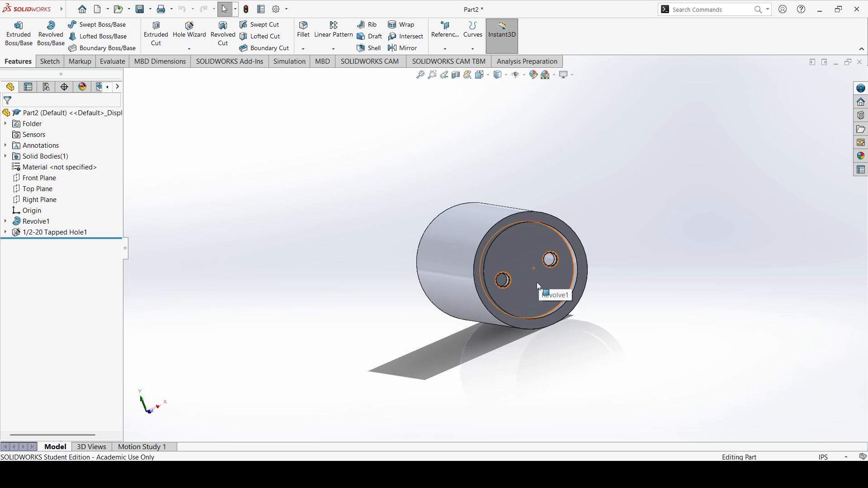
Reopen Save As to view the description of the plain Save as option, and leave without saving.
{"action": "left_click", "coordinate": [150, 9]}
{"action": "left_click", "coordinate": [165, 38]}
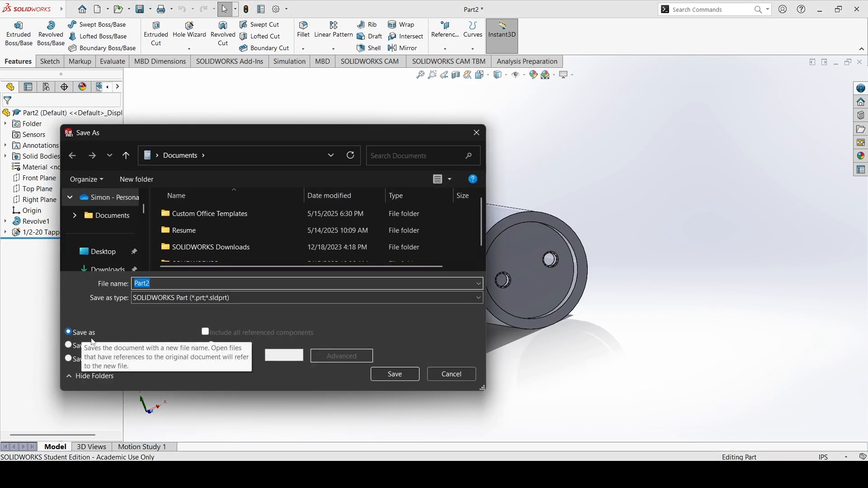
{"action": "left_click", "coordinate": [452, 375]}
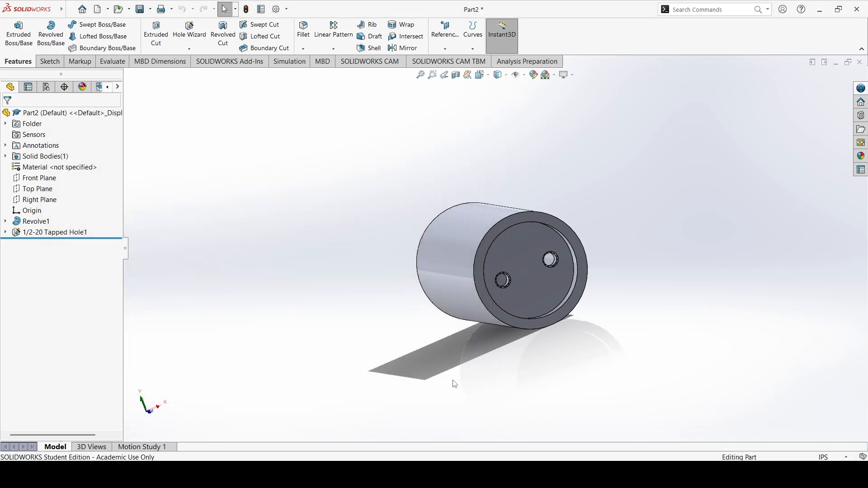